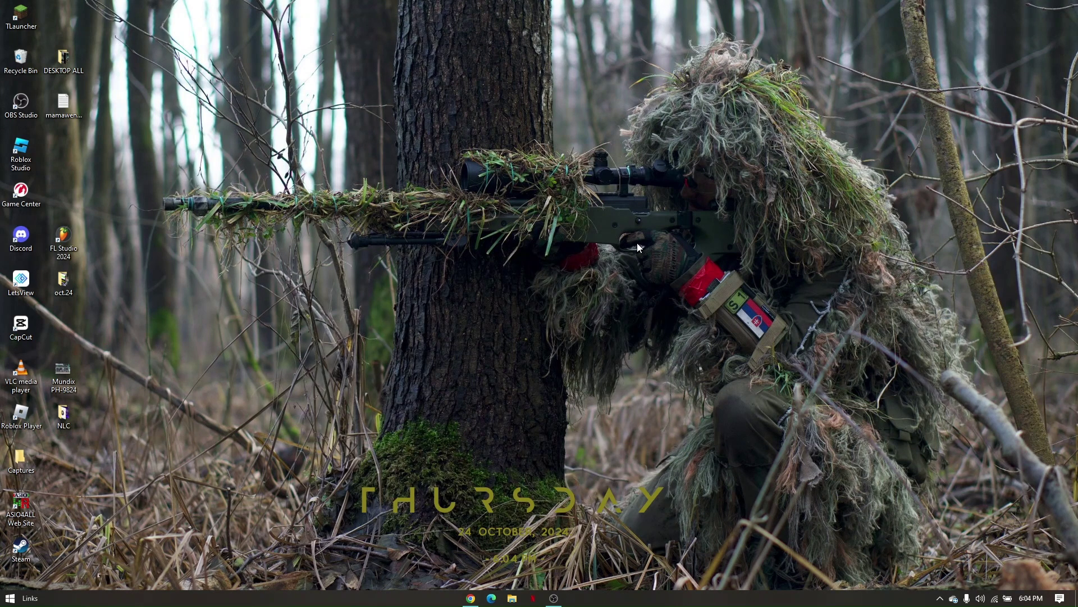
Refresh the desktop, launch Discord, shift its window right, and open User Settings
{"action": "right_click", "coordinate": [447, 272]}
{"action": "left_click", "coordinate": [473, 305]}
{"action": "double_click", "coordinate": [26, 238]}
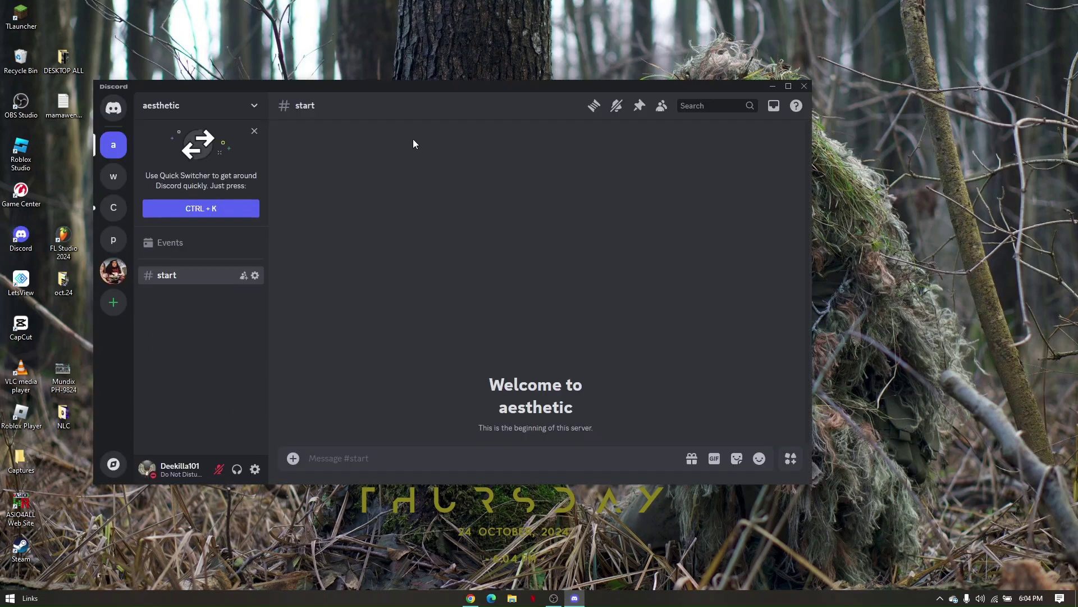
{"action": "mouse_move", "coordinate": [438, 92]}
{"action": "left_mouse_down"}
{"action": "mouse_move", "coordinate": [484, 87]}
{"action": "mouse_move", "coordinate": [472, 87]}
{"action": "left_mouse_up"}
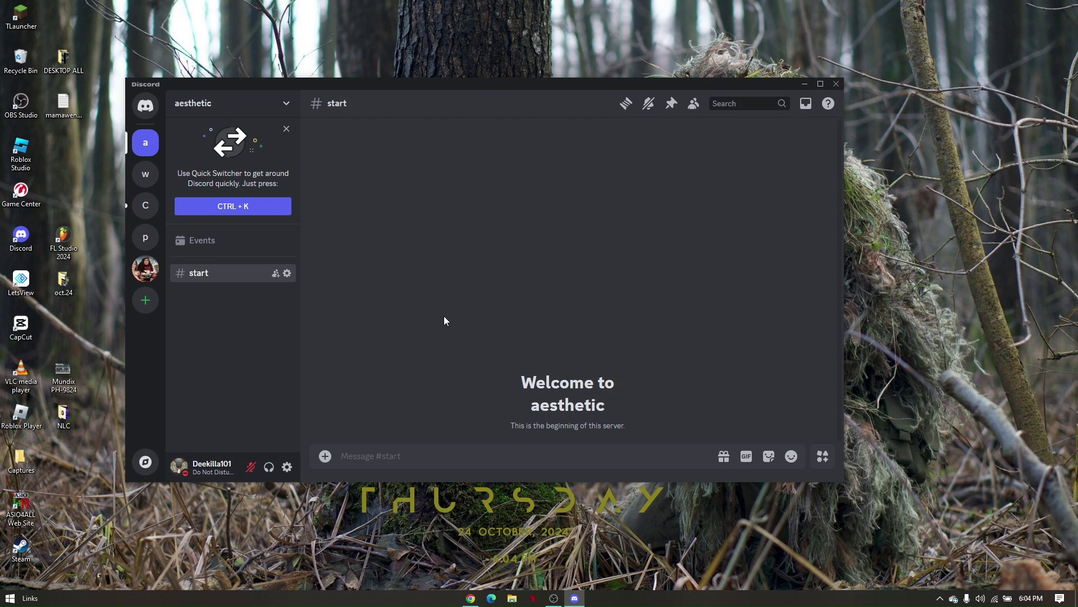
{"action": "left_click", "coordinate": [287, 466]}
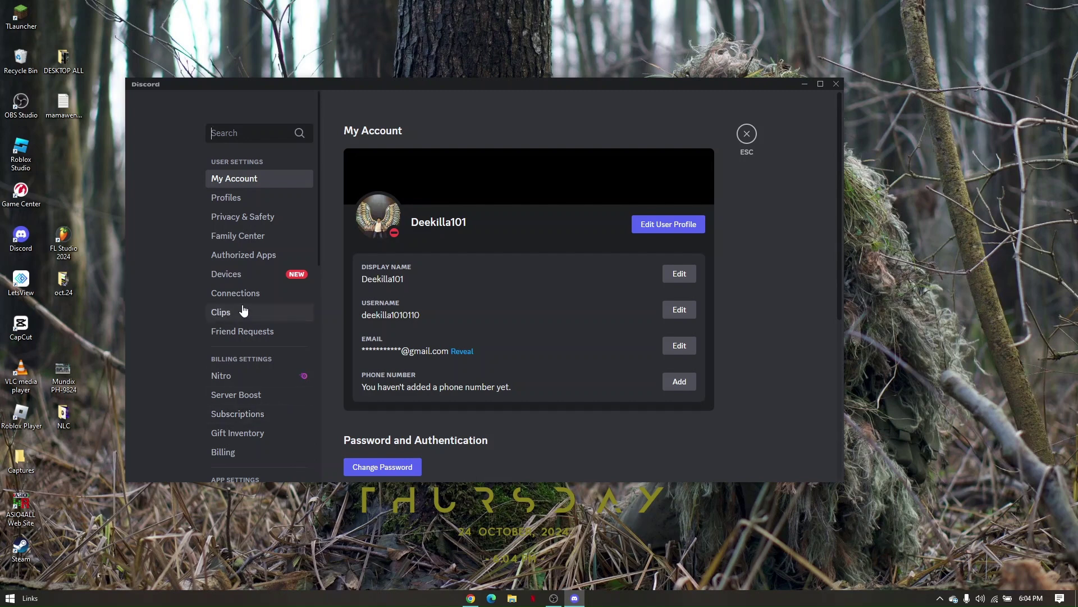
{"action": "scroll", "coordinate": [244, 311], "scroll_direction": "down", "scroll_amount": 2}
{"action": "scroll", "coordinate": [245, 308], "scroll_direction": "down", "scroll_amount": 2}
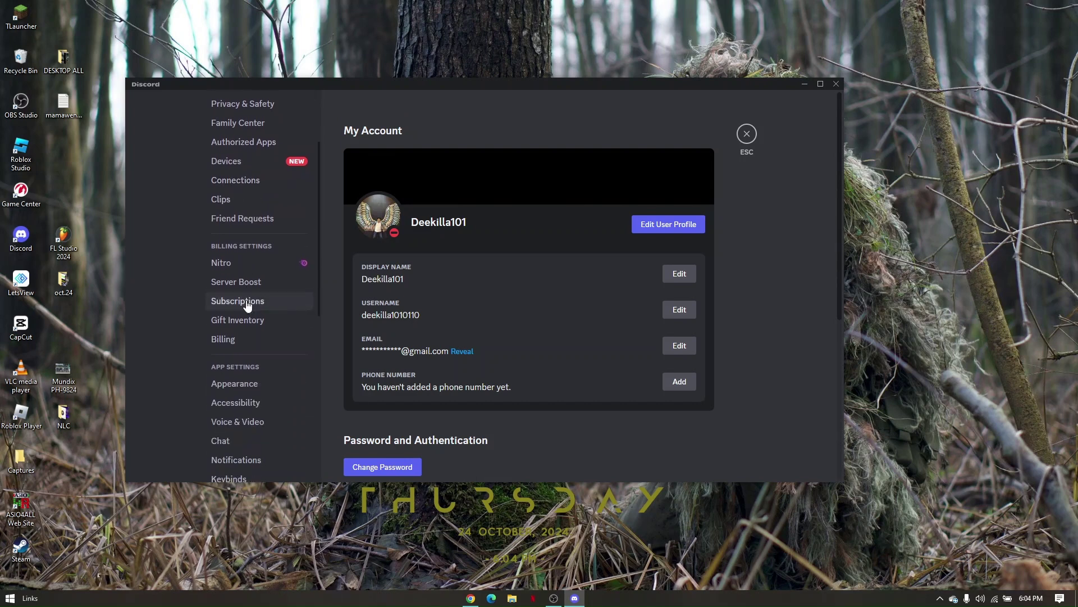
{"action": "scroll", "coordinate": [245, 325], "scroll_direction": "down", "scroll_amount": 2}
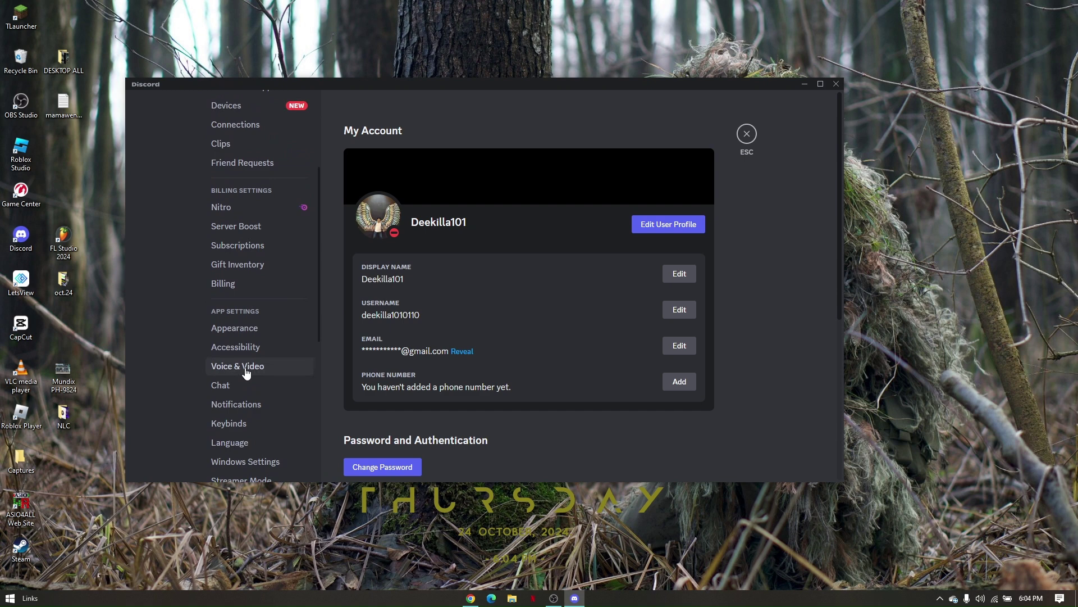
Open the Voice & Video page from the settings sidebar
{"action": "left_click", "coordinate": [245, 367]}
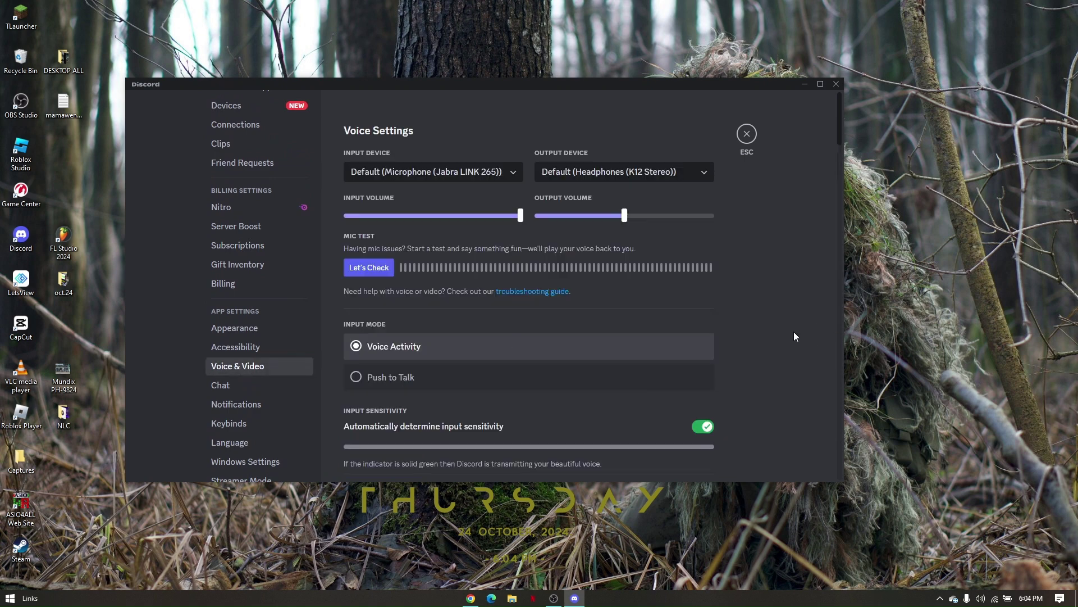
{"action": "scroll", "coordinate": [784, 299], "scroll_direction": "down", "scroll_amount": 5}
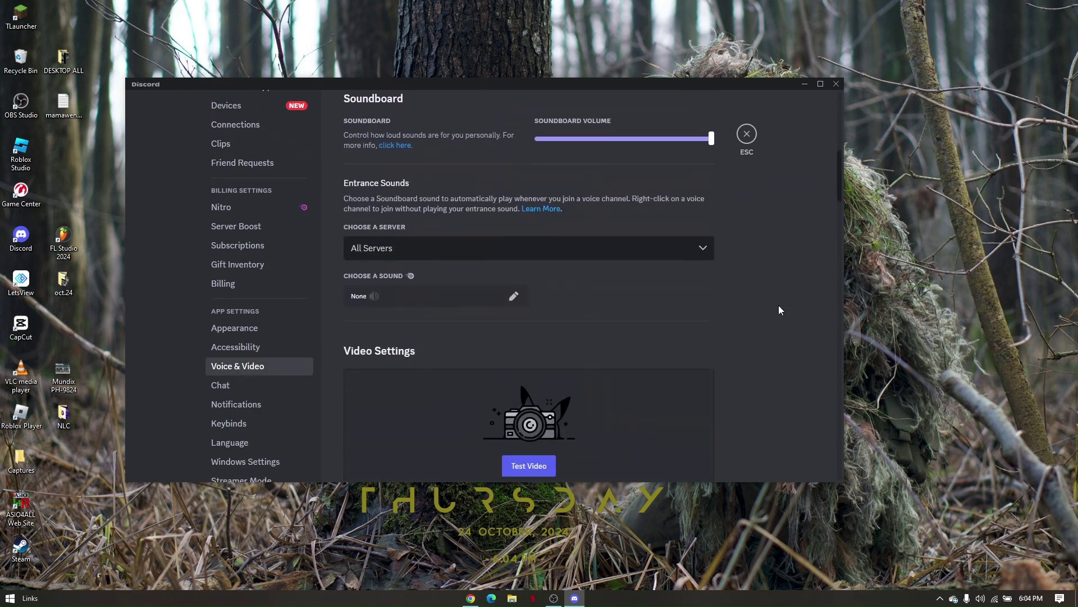
{"action": "scroll", "coordinate": [778, 308], "scroll_direction": "down", "scroll_amount": 3}
{"action": "scroll", "coordinate": [778, 308], "scroll_direction": "down", "scroll_amount": 4}
{"action": "scroll", "coordinate": [779, 308], "scroll_direction": "down", "scroll_amount": 3}
{"action": "scroll", "coordinate": [779, 308], "scroll_direction": "down", "scroll_amount": 2}
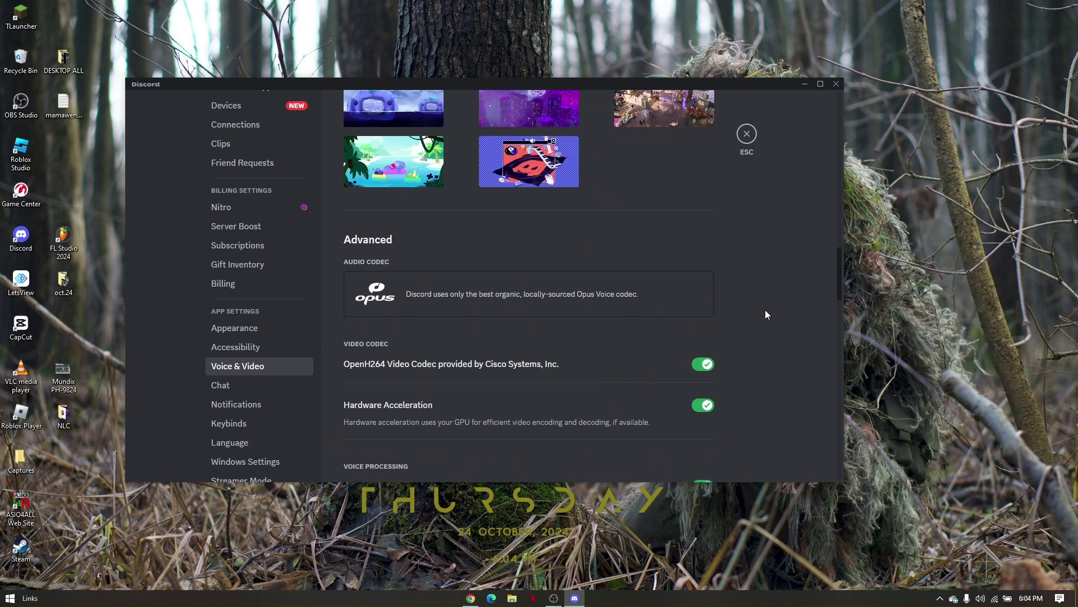